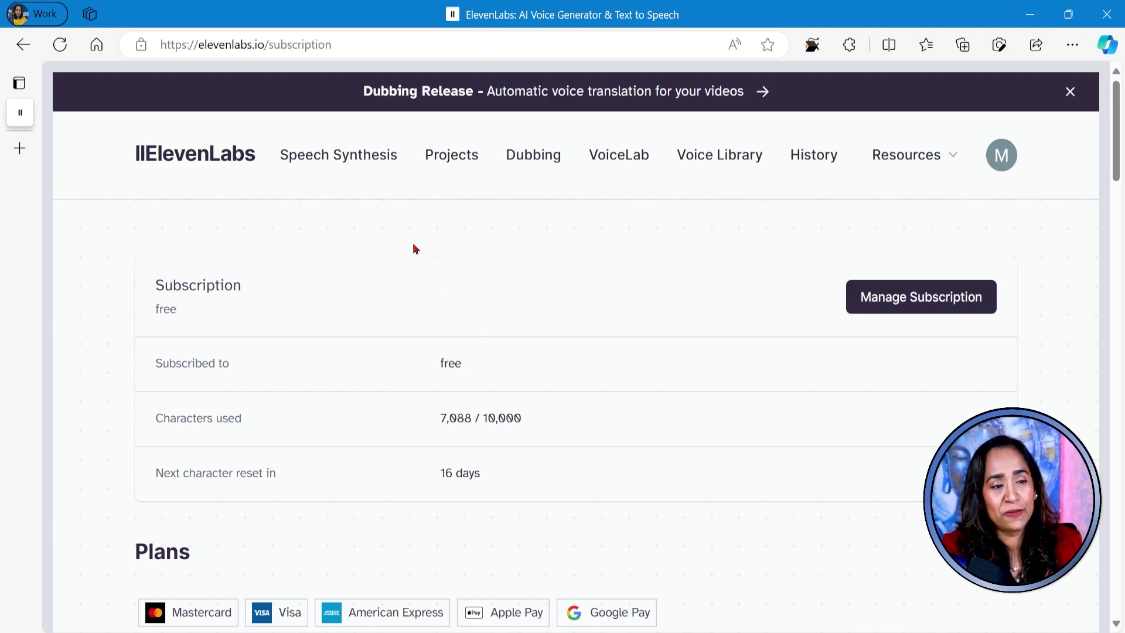
Step: Open the Speech Synthesis page and choose the premade voice Charlie
left_click(351, 165)
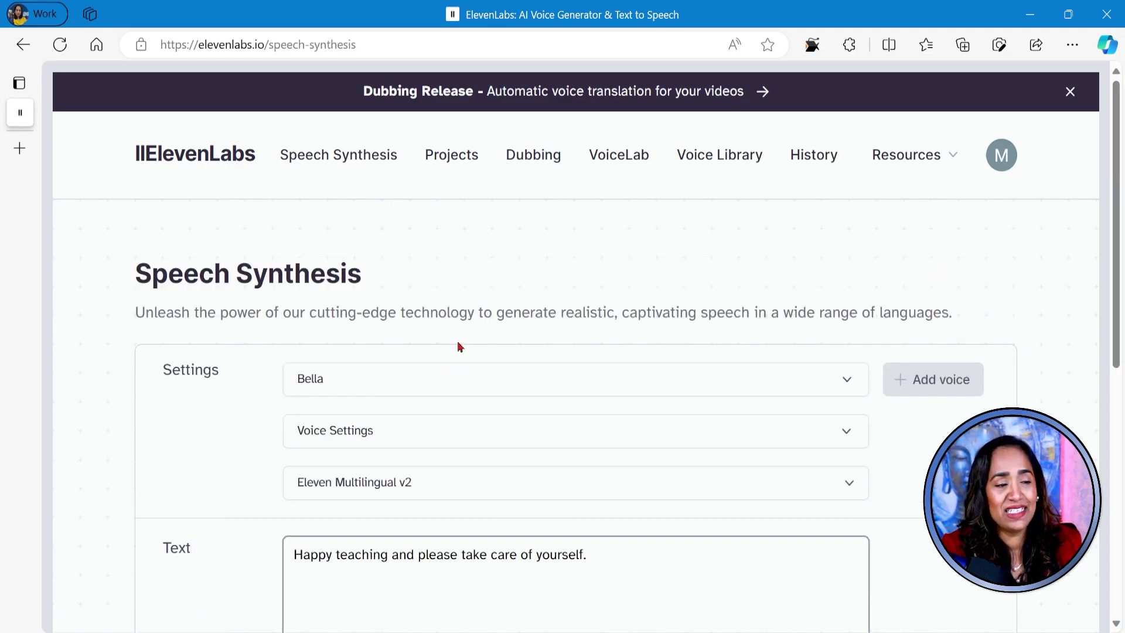
left_click(428, 384)
scroll(561, 306, "down", 2)
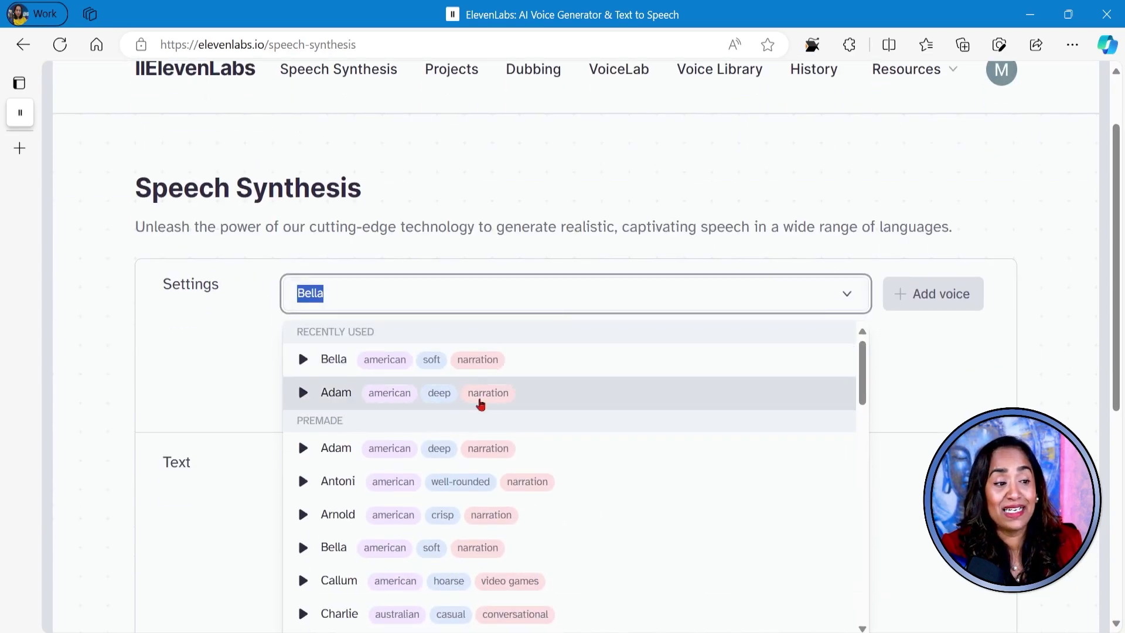
scroll(583, 427, "down", 3)
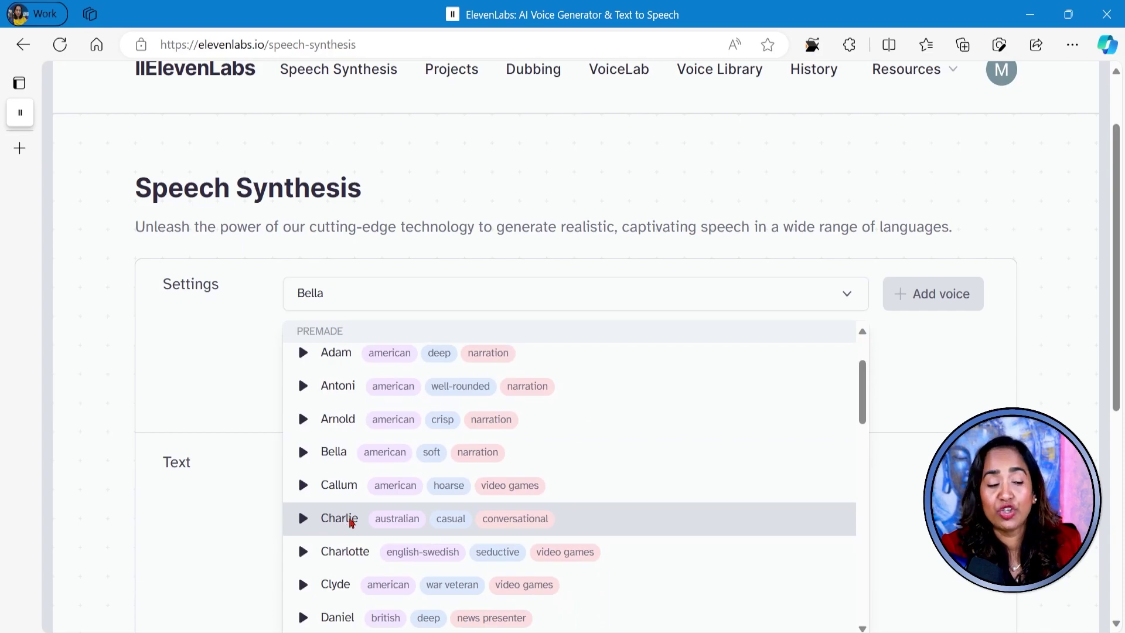
left_click(346, 519)
left_click(412, 291)
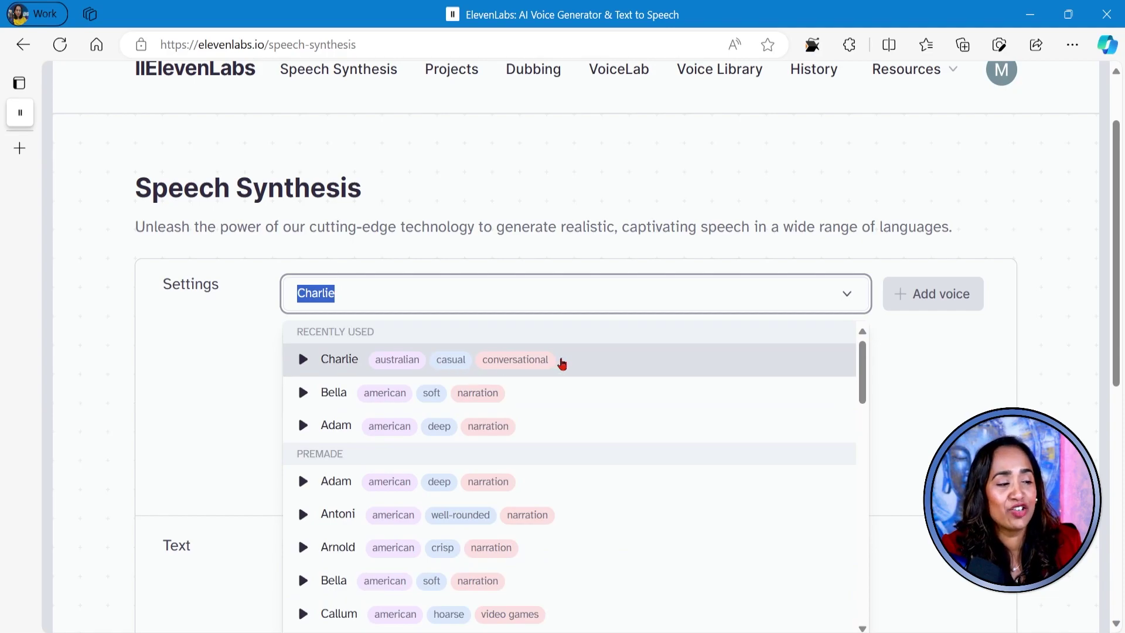
left_click(406, 366)
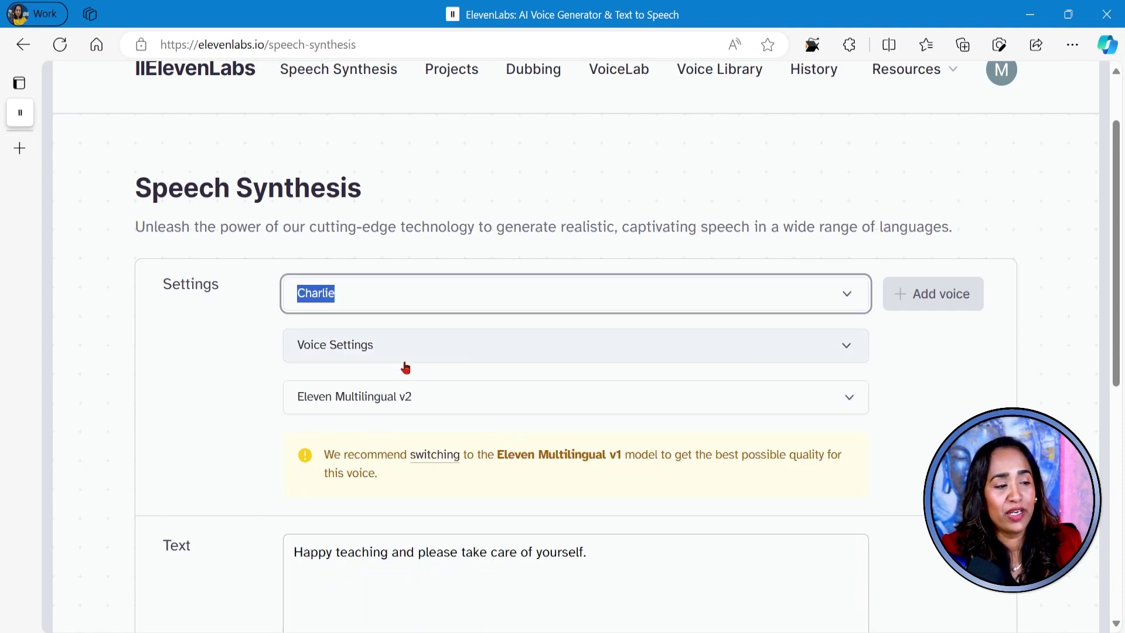
Step: Review Charlie's voice settings, and switch the model to Eleven Multilingual v1
scroll(502, 349, "down", 2)
left_click(372, 258)
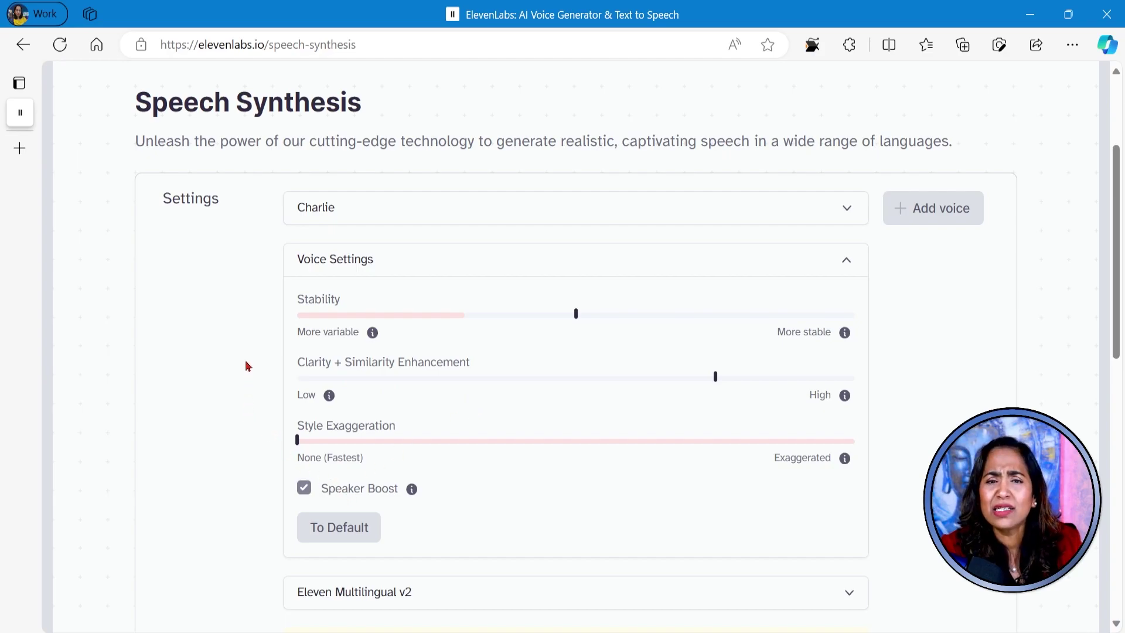
left_click(846, 263)
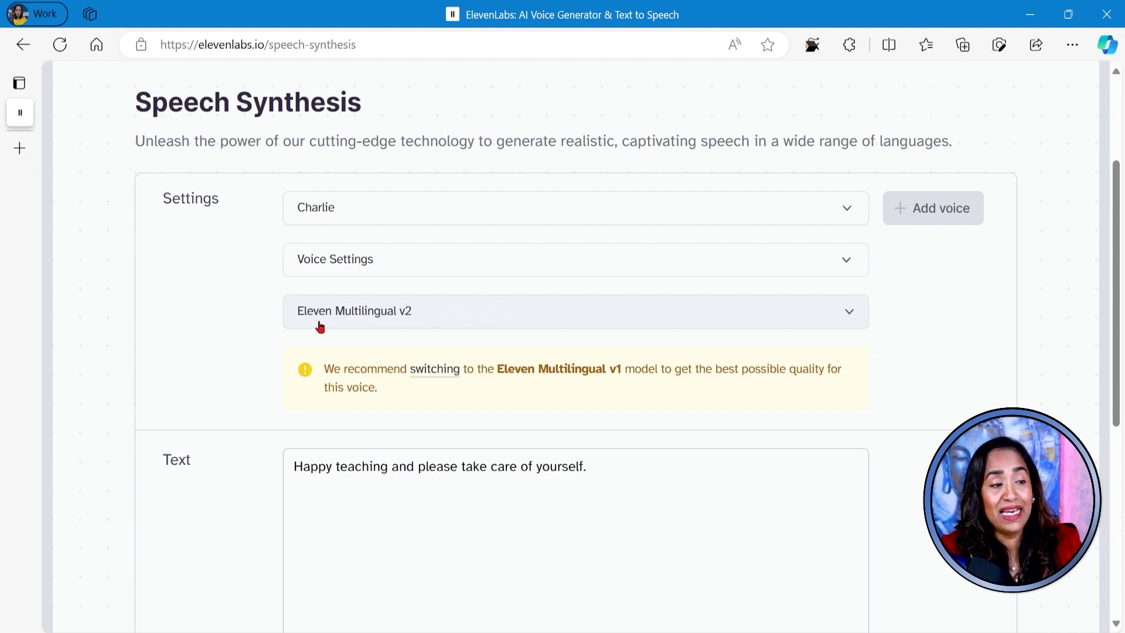
left_click(436, 371)
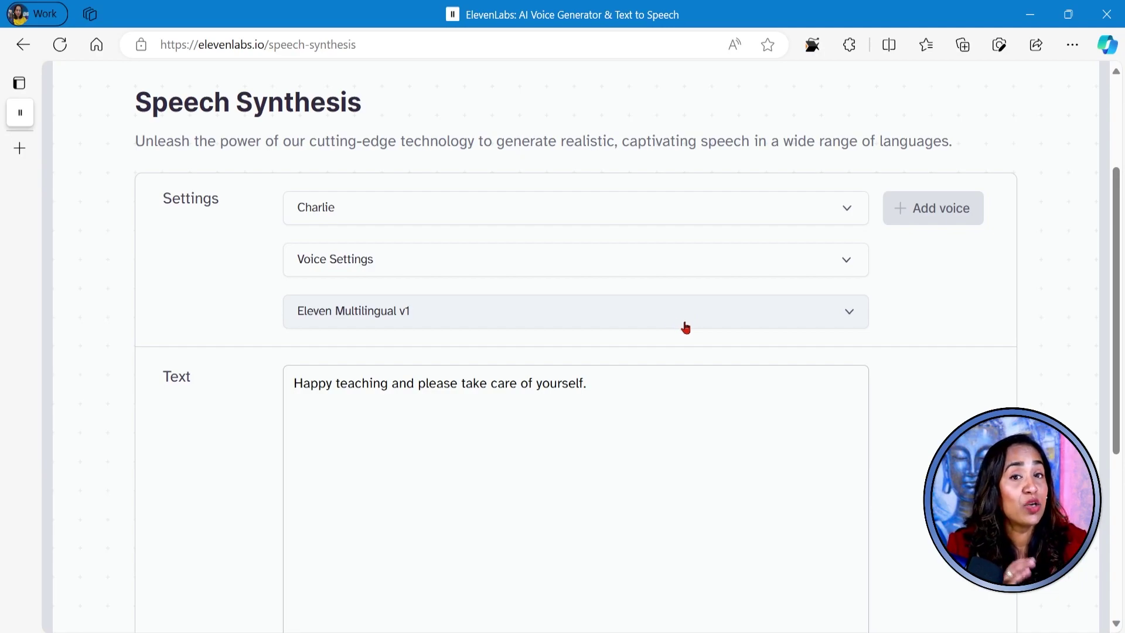
Step: Generate speech from the existing text with the Charlie voice
scroll(672, 373, "down", 1)
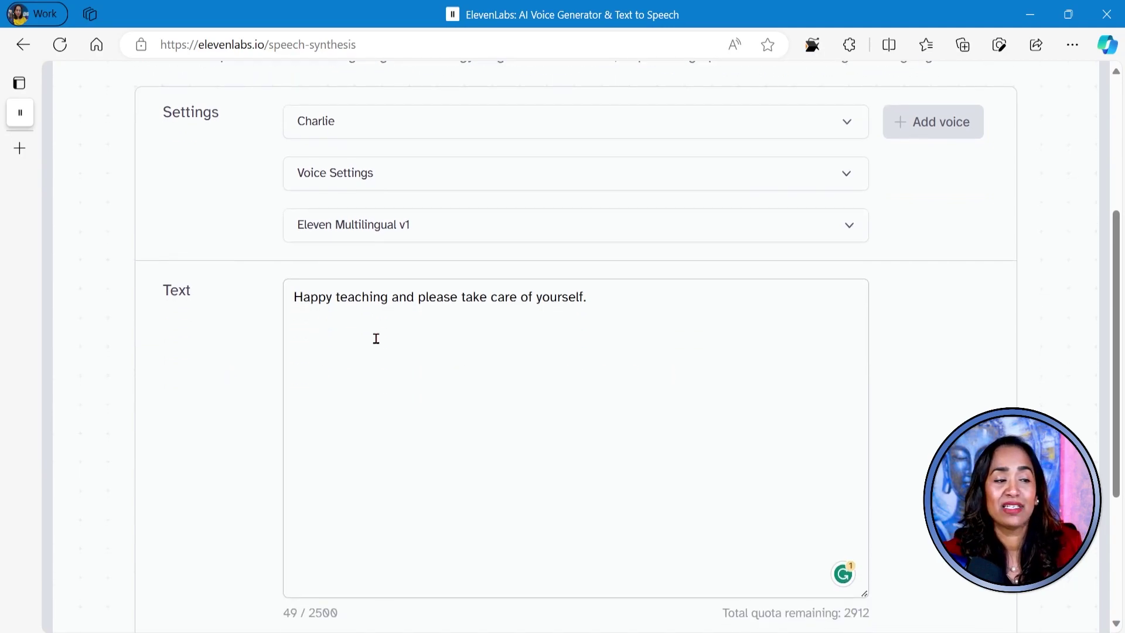
scroll(601, 355, "down", 2)
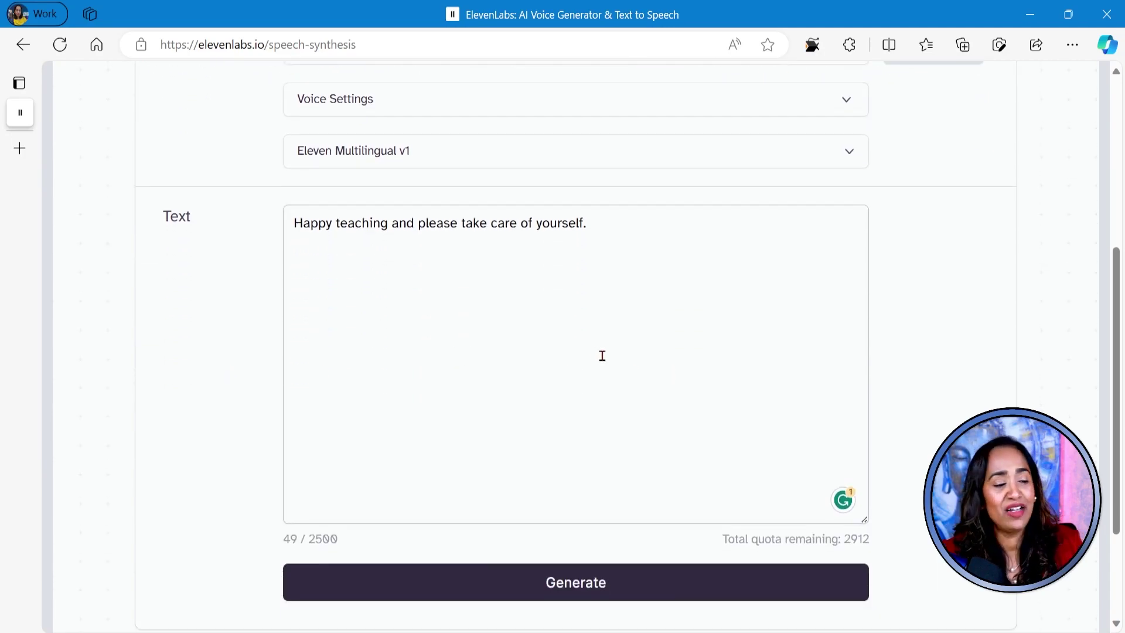
left_click(583, 490)
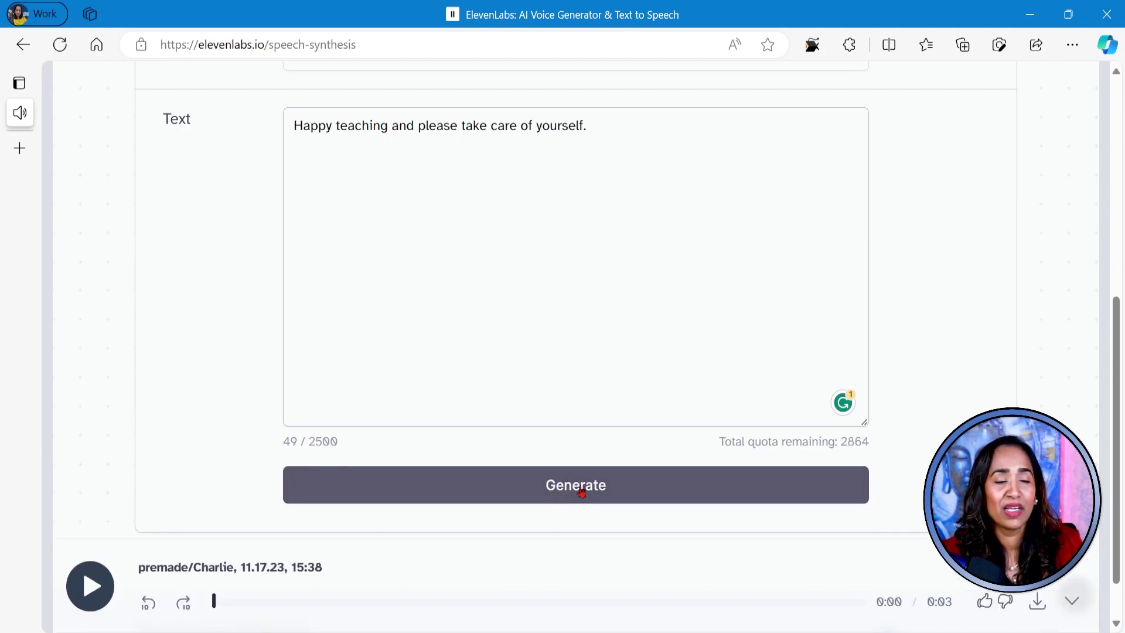
Step: Change the voice to Bella and generate the same text again
scroll(633, 368, "up", 5)
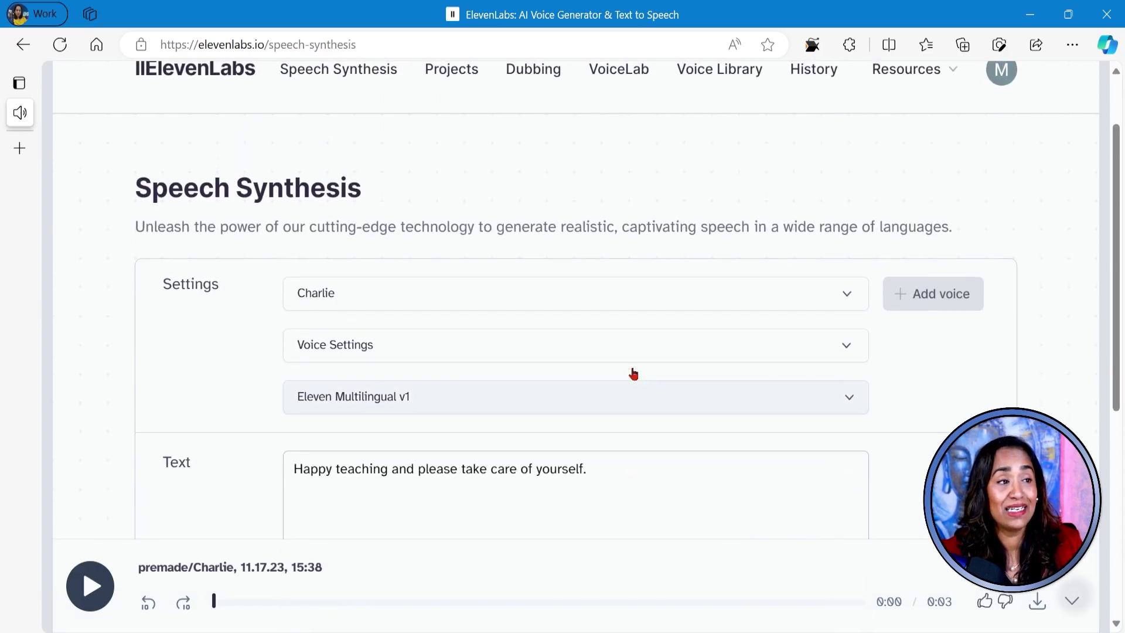
left_click(561, 298)
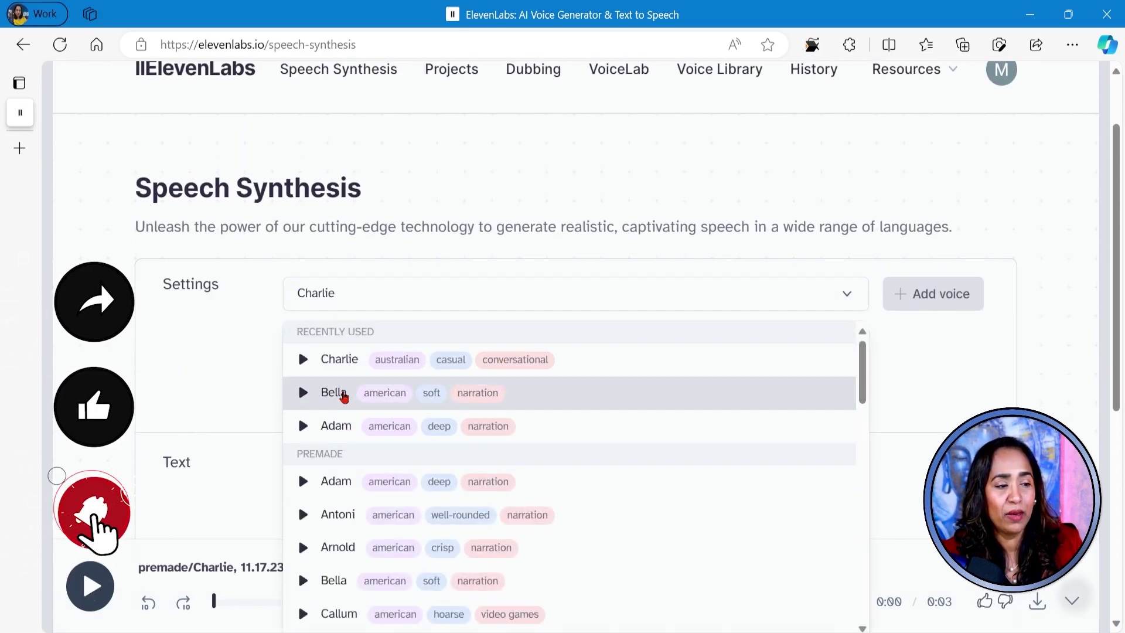
left_click(351, 394)
scroll(552, 392, "down", 7)
left_click(484, 442)
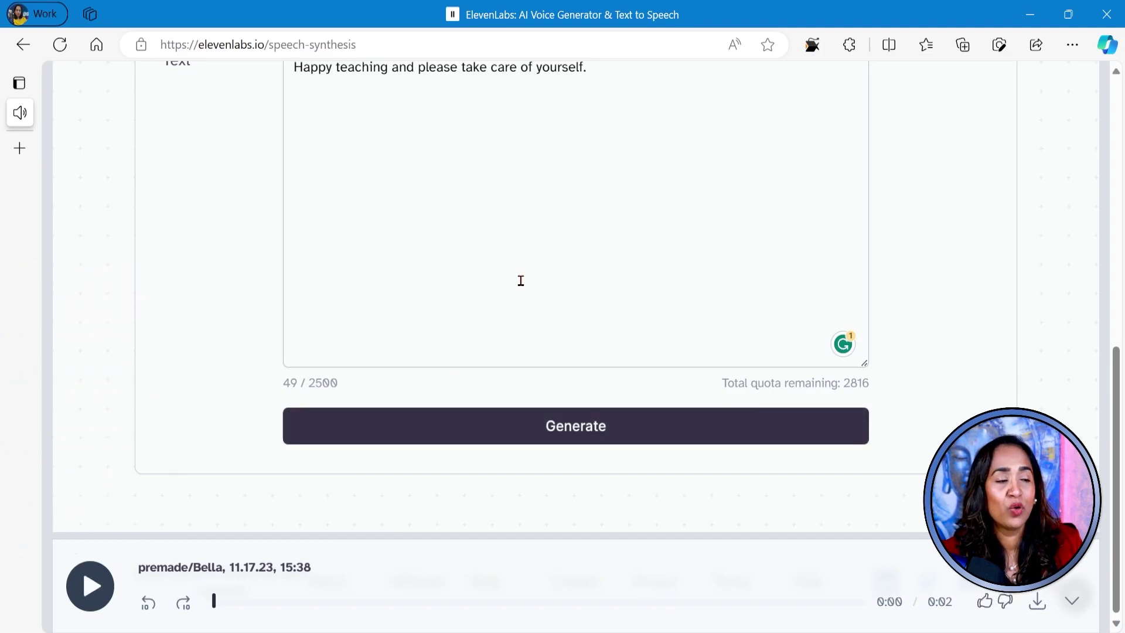
Step: Lower Bella's Clarity + Similarity Enhancement to slightly above the middle of its range
scroll(590, 283, "up", 7)
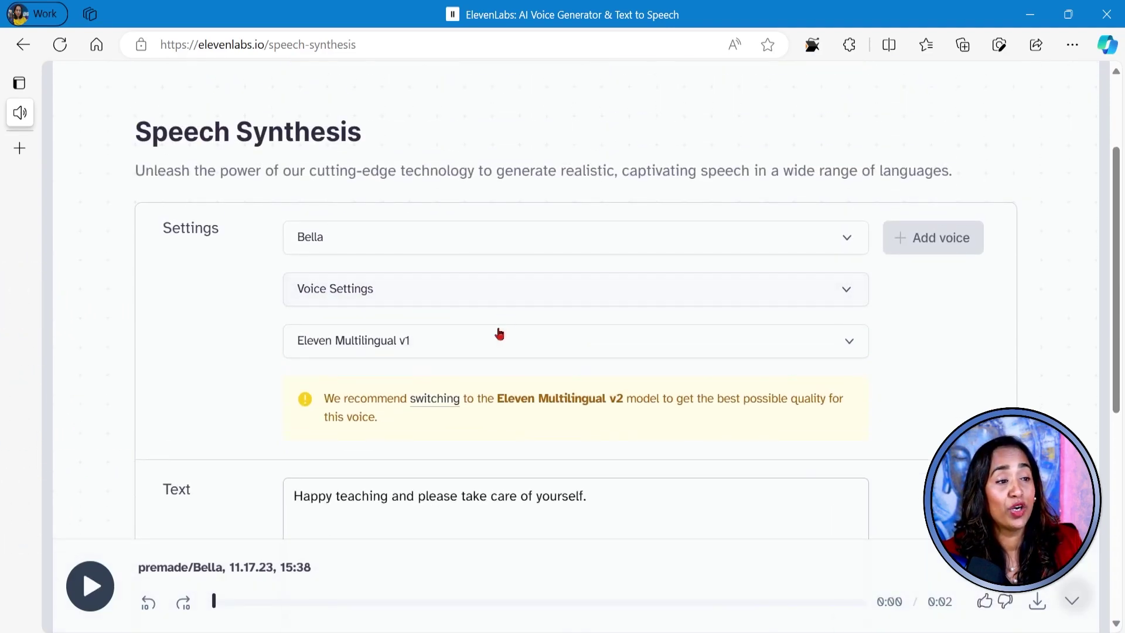
left_click(502, 300)
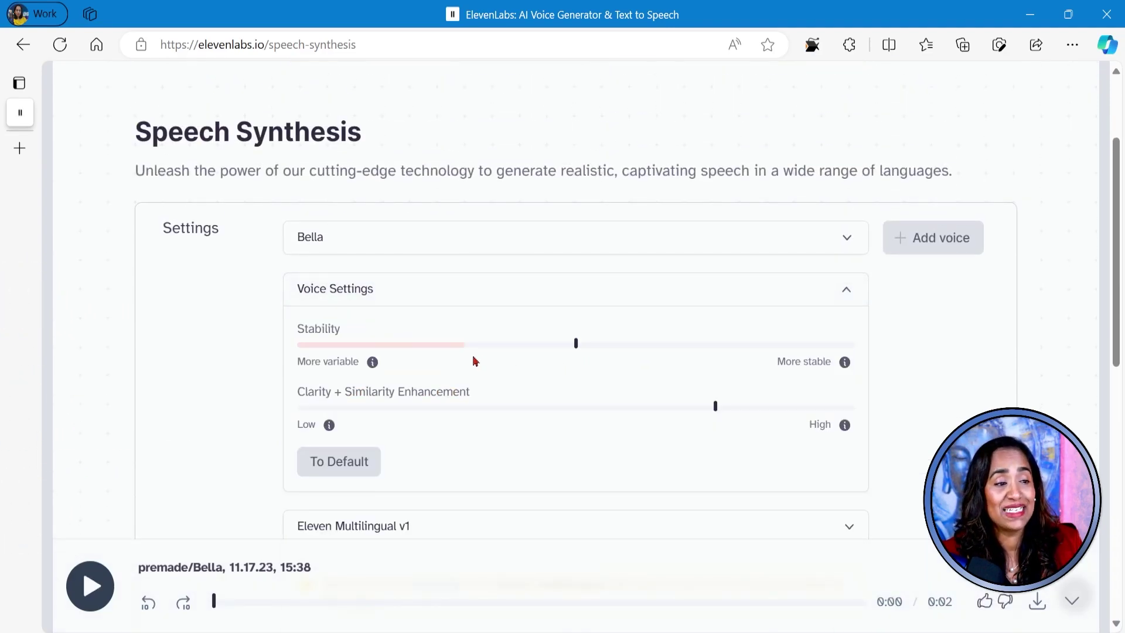
scroll(490, 352, "down", 3)
left_click_drag(710, 245, 620, 247)
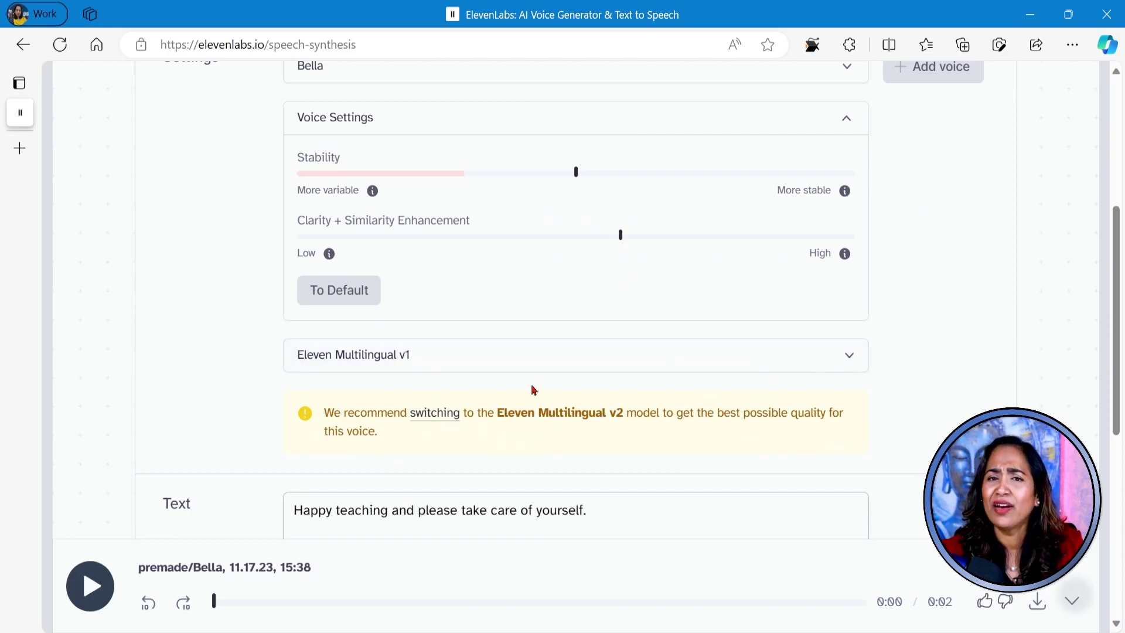
Step: Go to the Dubbing page, play the Bulgarian dub and close its preview
scroll(1002, 270, "up", 5)
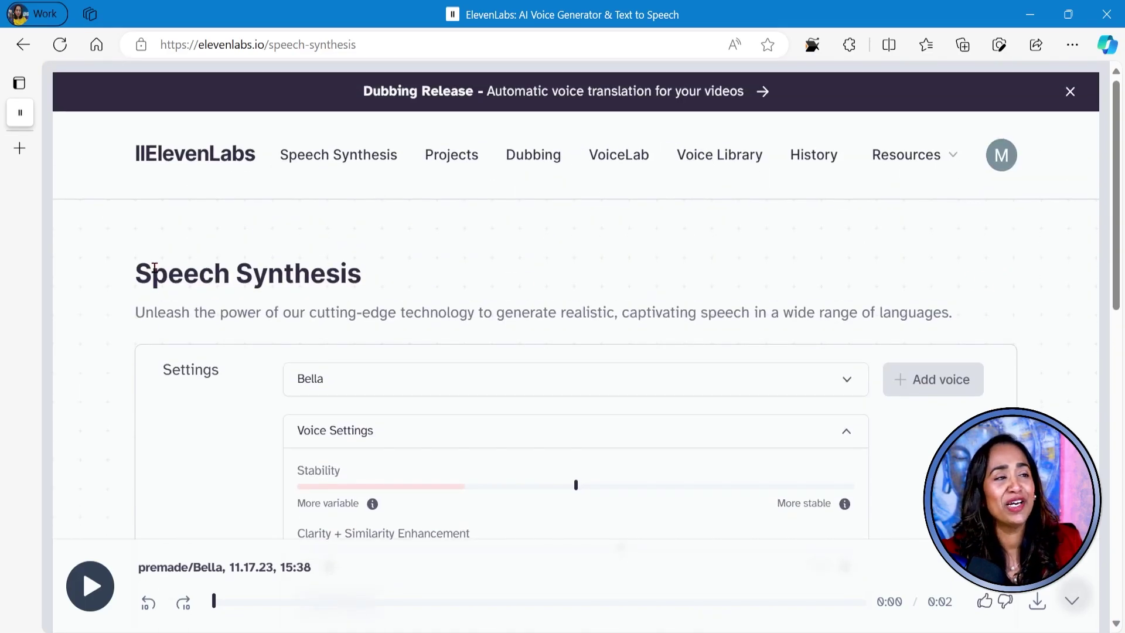
left_click(535, 161)
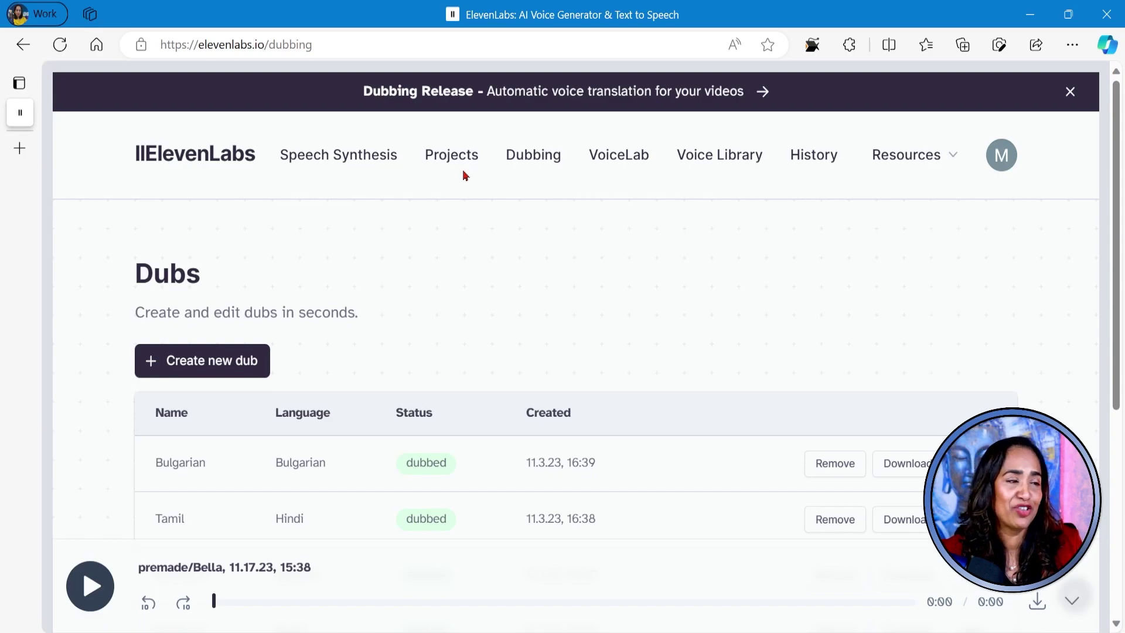
scroll(575, 289, "down", 3)
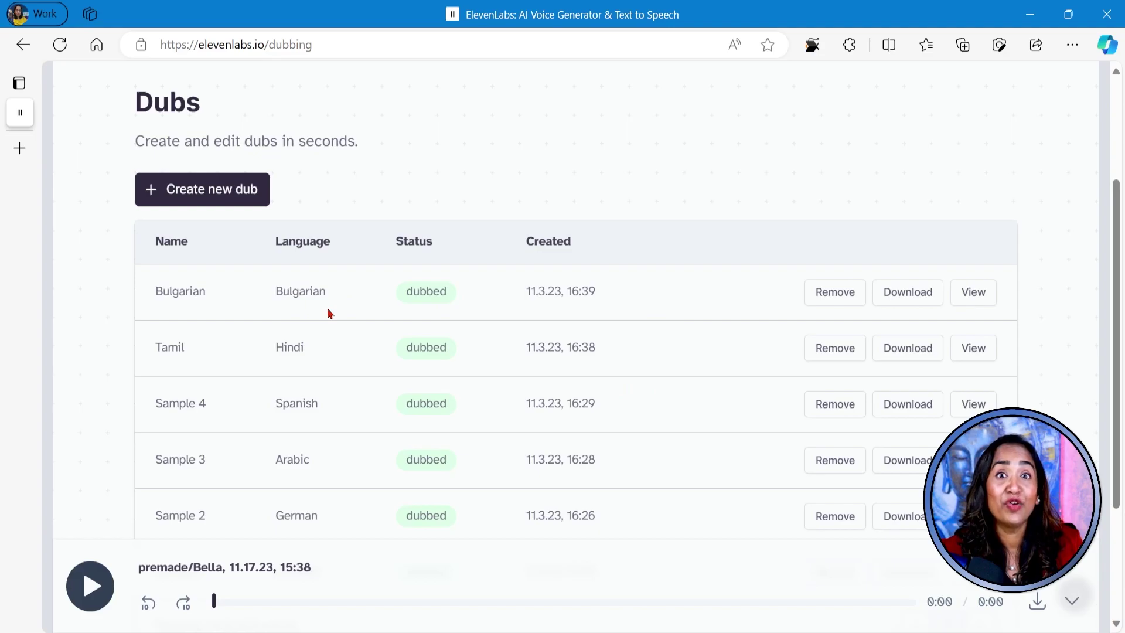
left_click(960, 300)
left_click(370, 358)
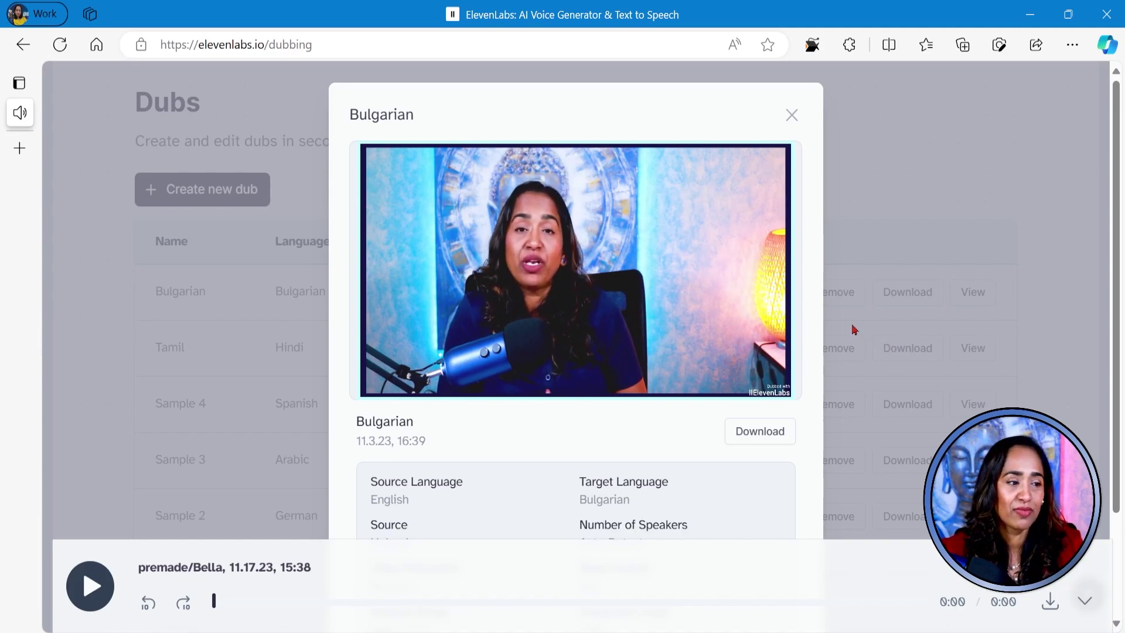
left_click(793, 122)
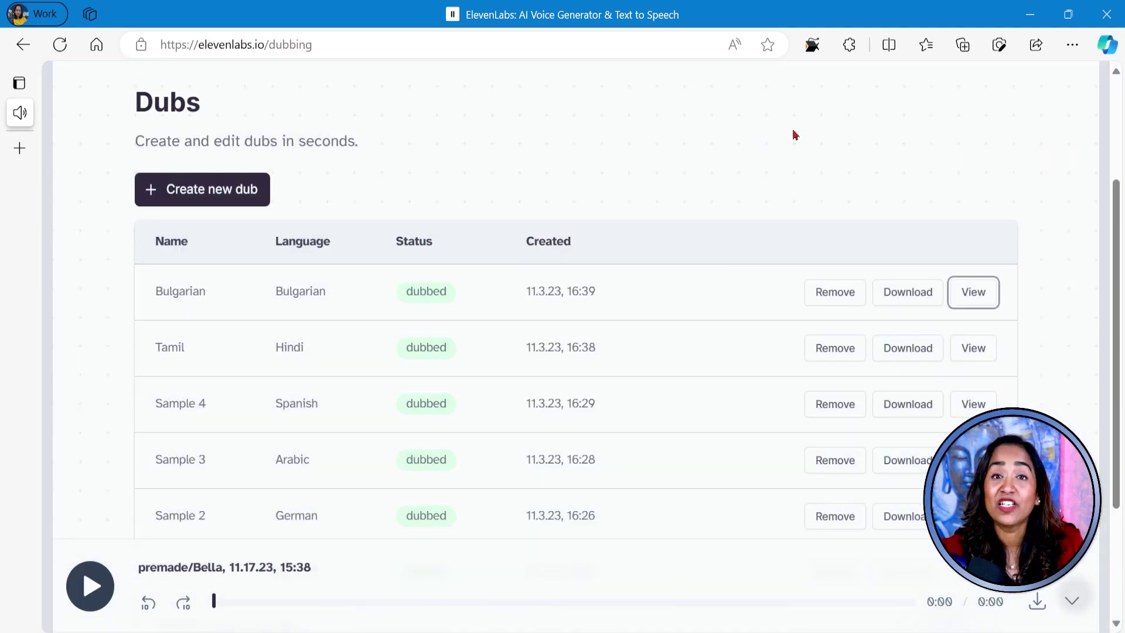
Step: Play the dub named Tamil and close its preview
scroll(686, 337, "down", 2)
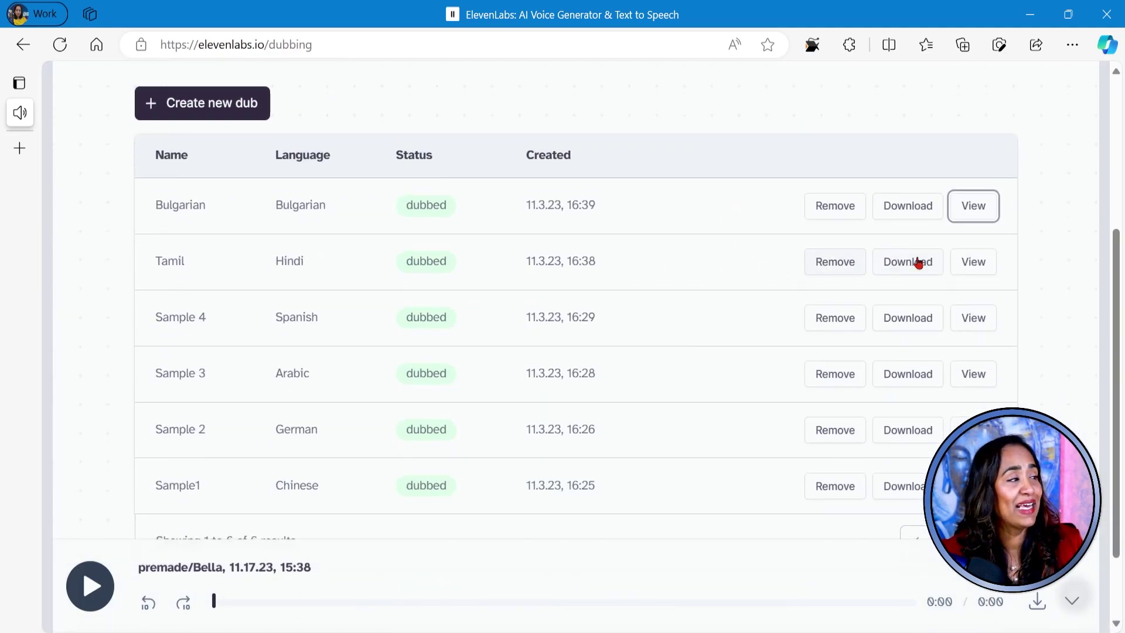
left_click(964, 262)
left_click(378, 359)
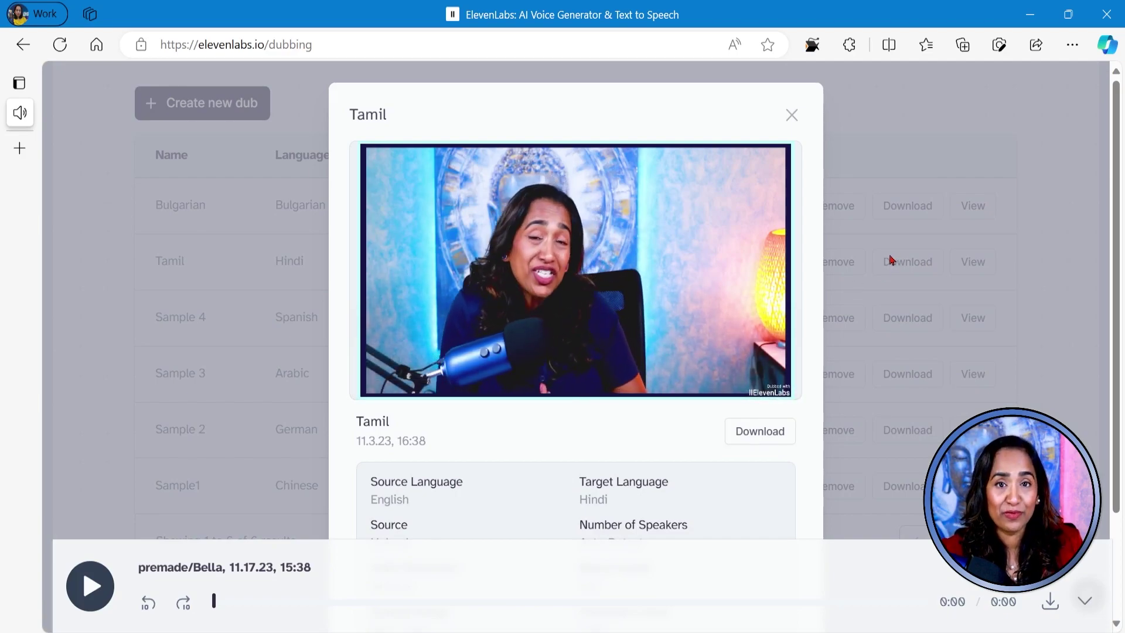
left_click(791, 115)
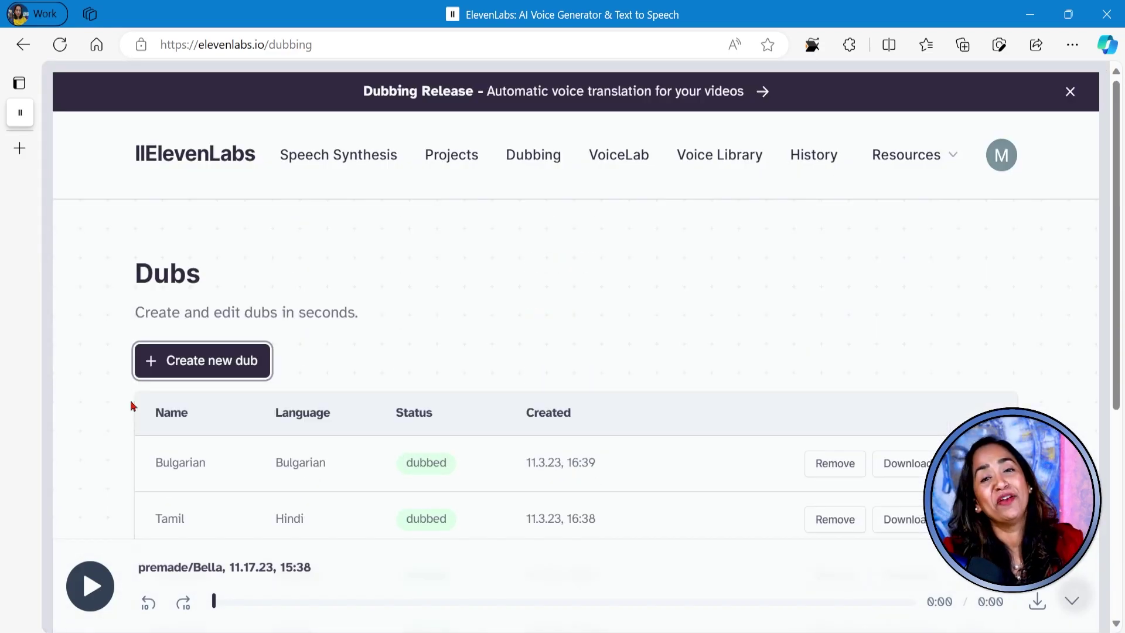
Step: Start a new dub named Sample with English as source language and Spanish as target language
left_click(193, 372)
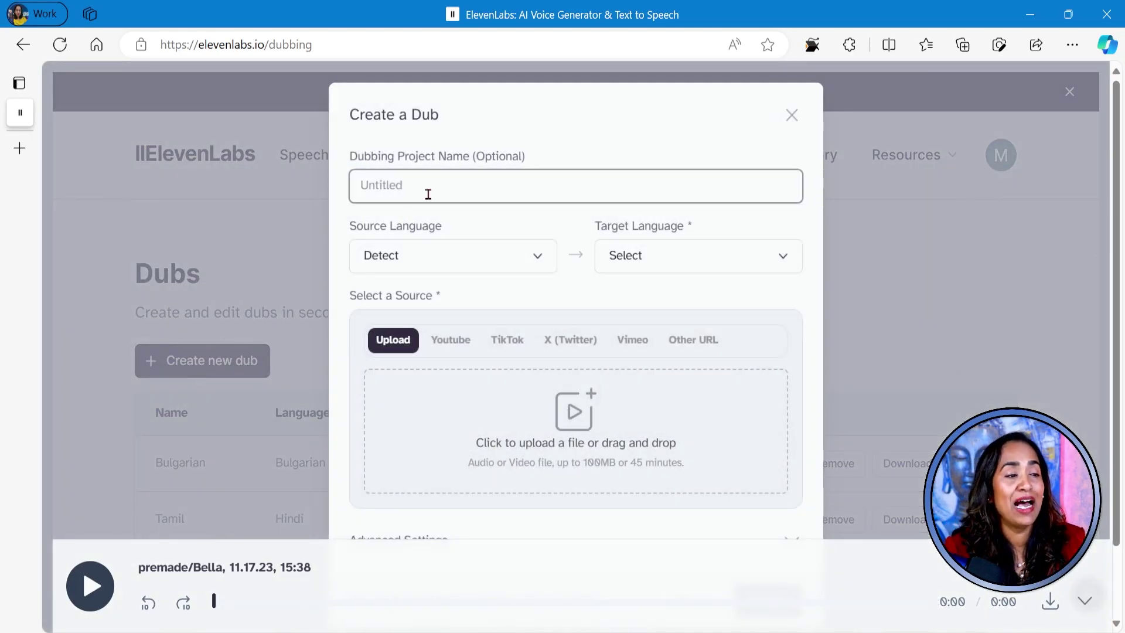
type("Sample")
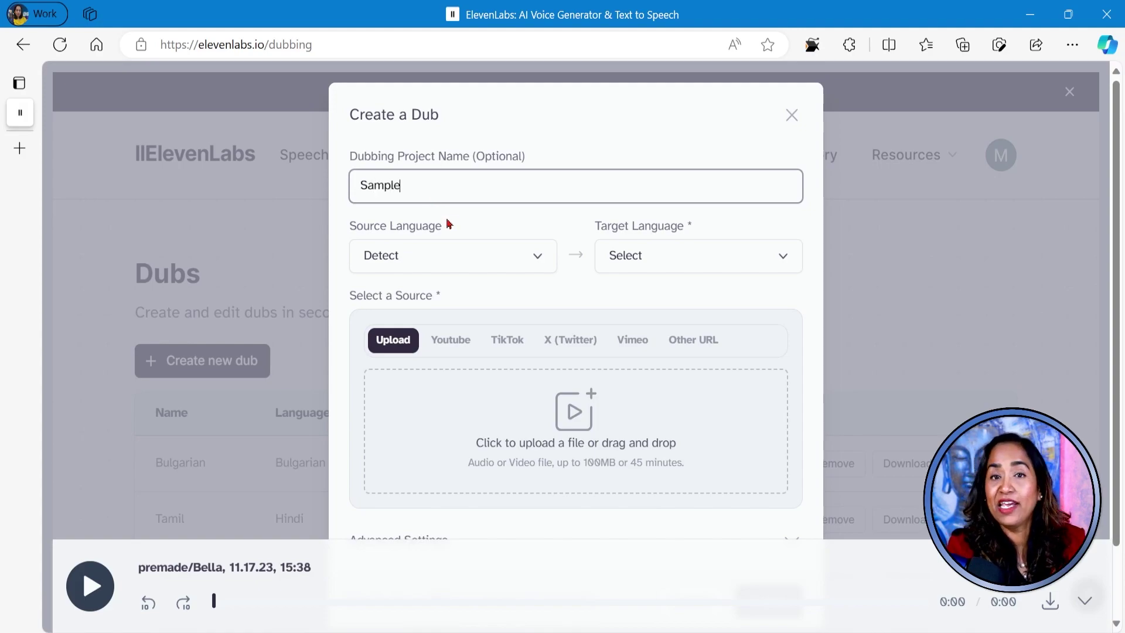
left_click(491, 260)
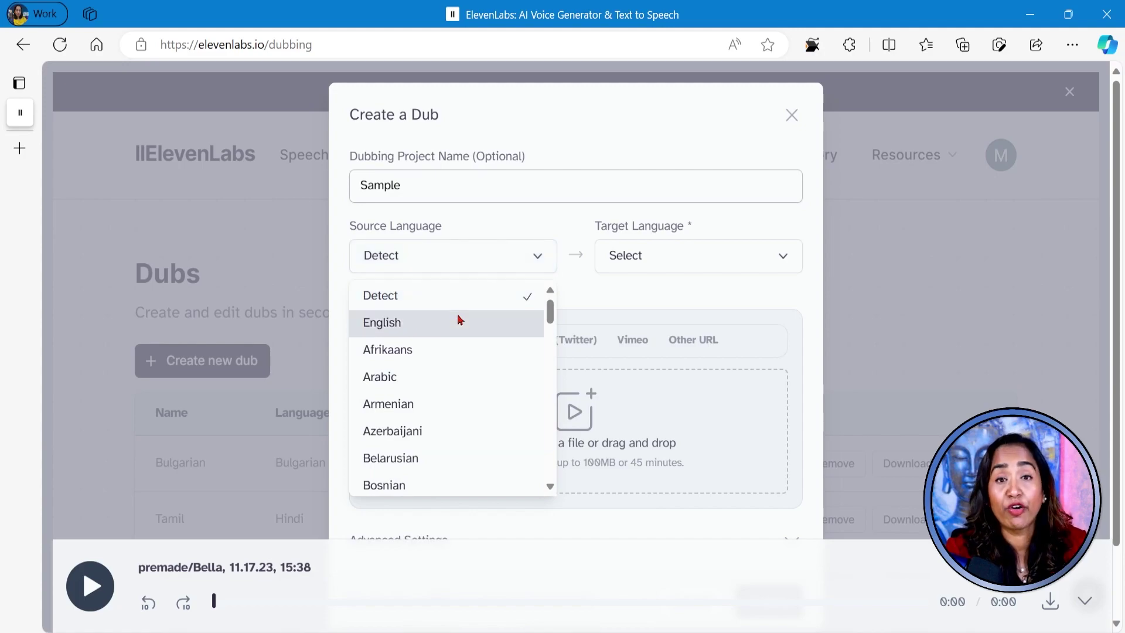
left_click(398, 328)
left_click(715, 265)
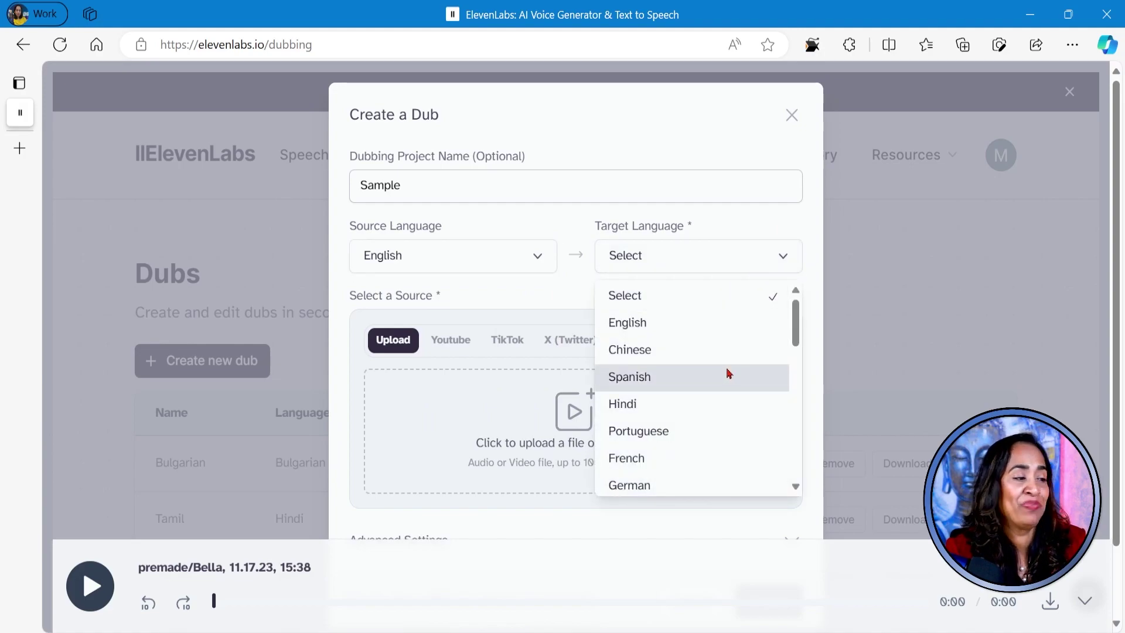
left_click(664, 378)
left_click(575, 422)
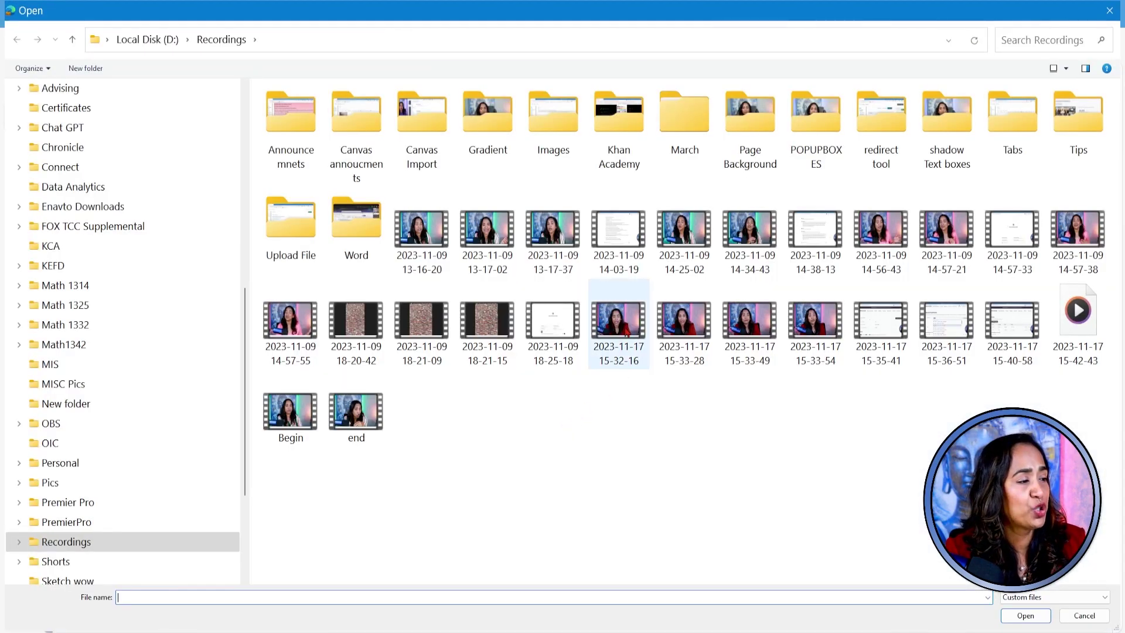
left_click(627, 330)
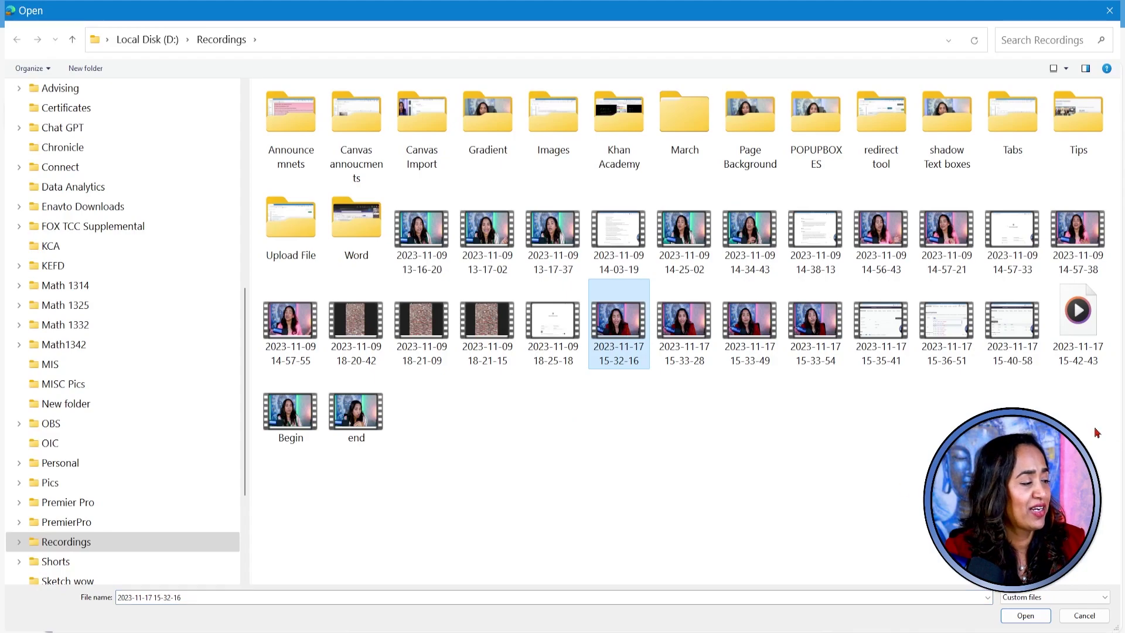
left_click(1026, 615)
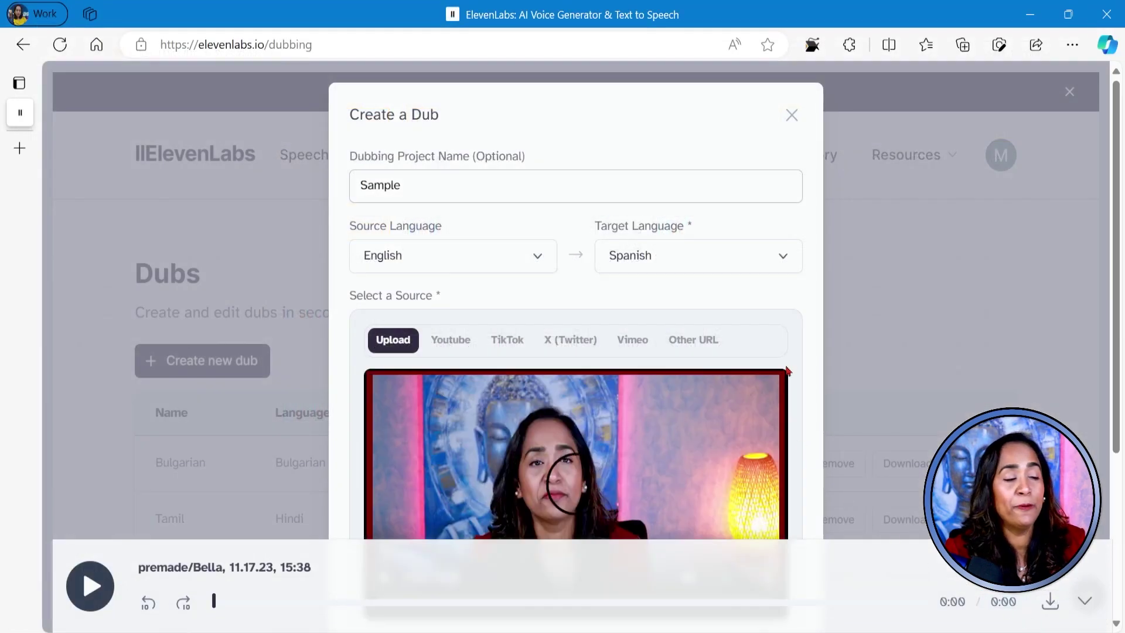
scroll(817, 340, "down", 2)
scroll(708, 391, "down", 1)
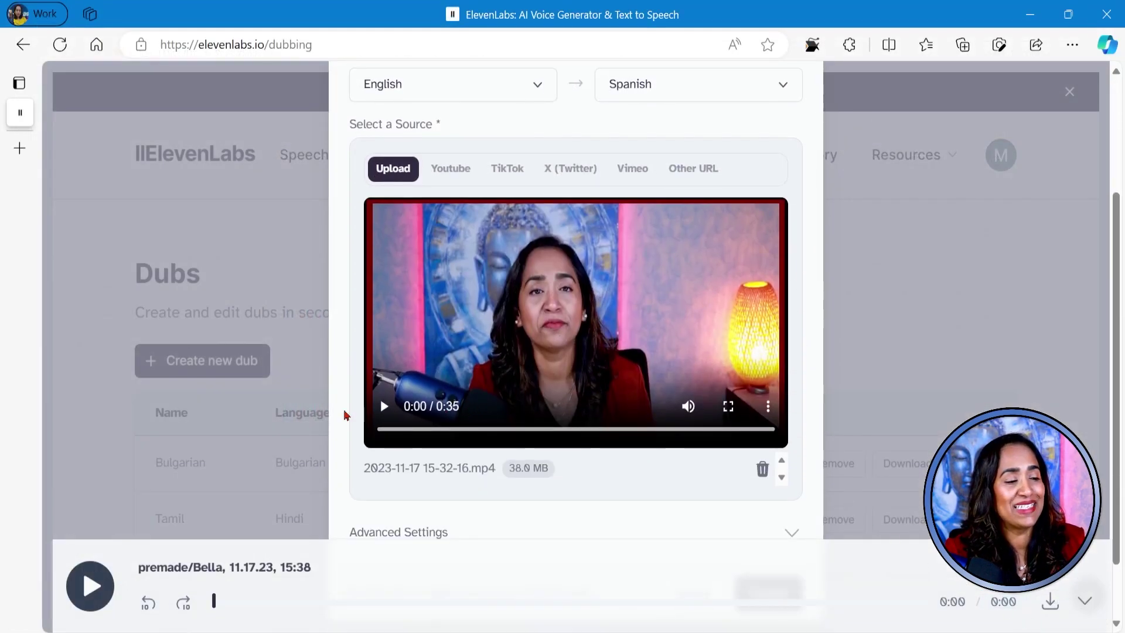
Step: Preview the first seconds of the uploaded video and create the Spanish dub
left_click(384, 407)
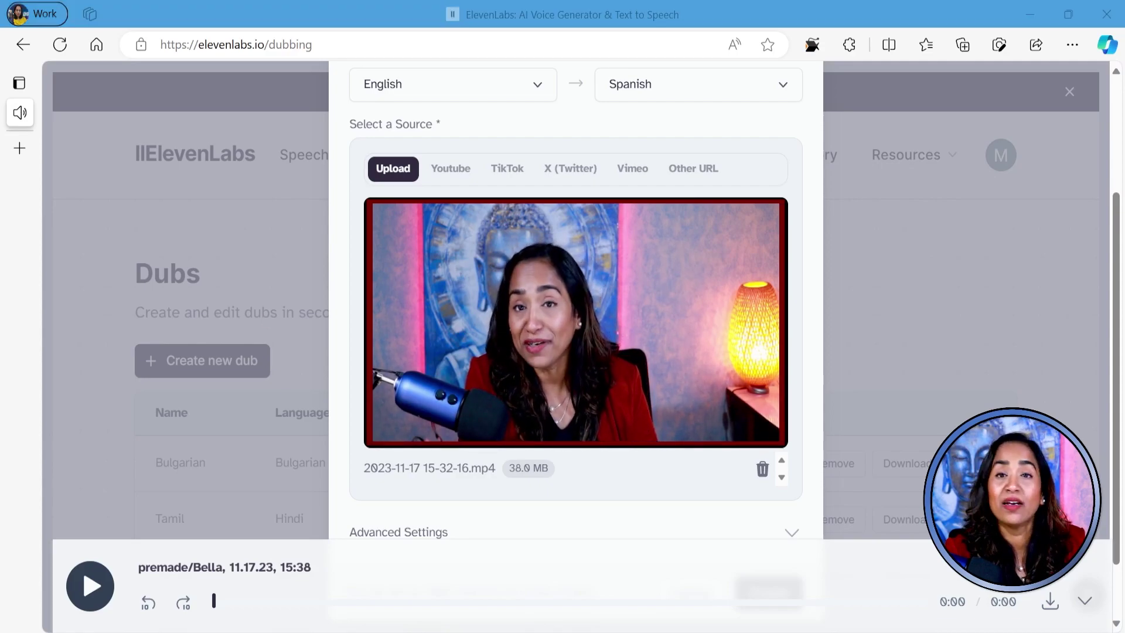
left_click(384, 406)
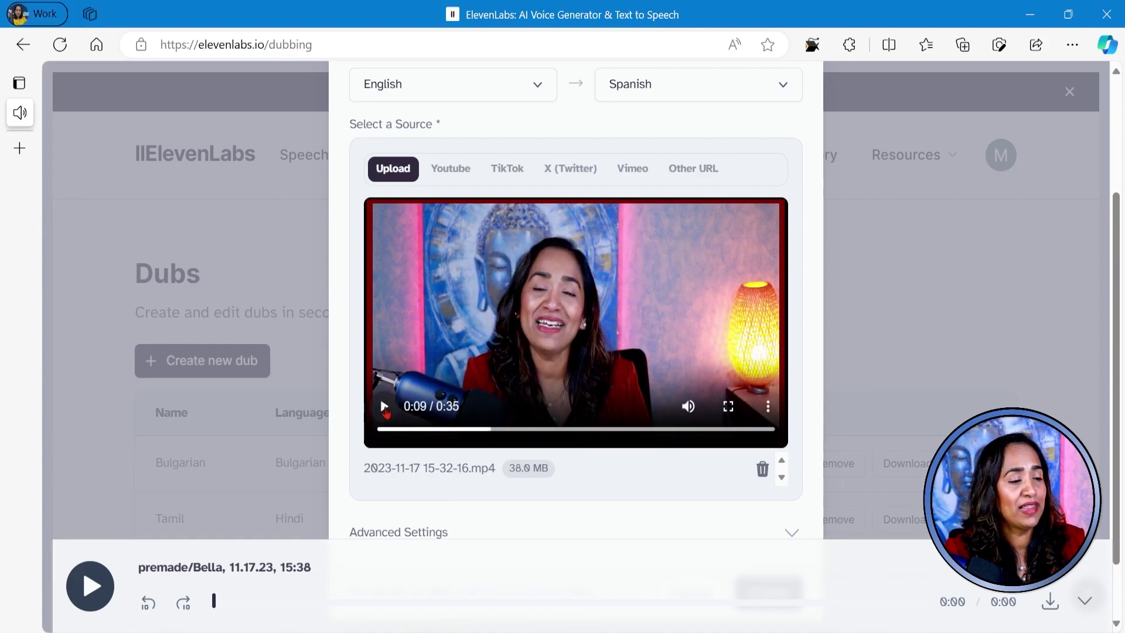
scroll(623, 367, "down", 1)
left_click(768, 527)
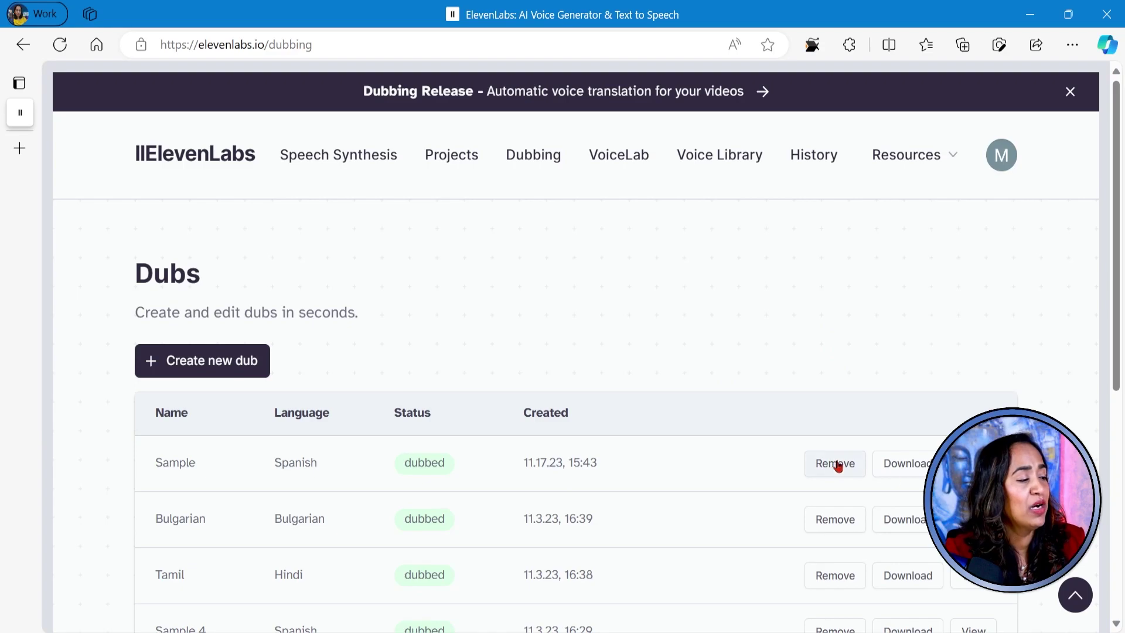
Step: Play the Spanish dub named Sample, pause it and close its preview
left_click(972, 462)
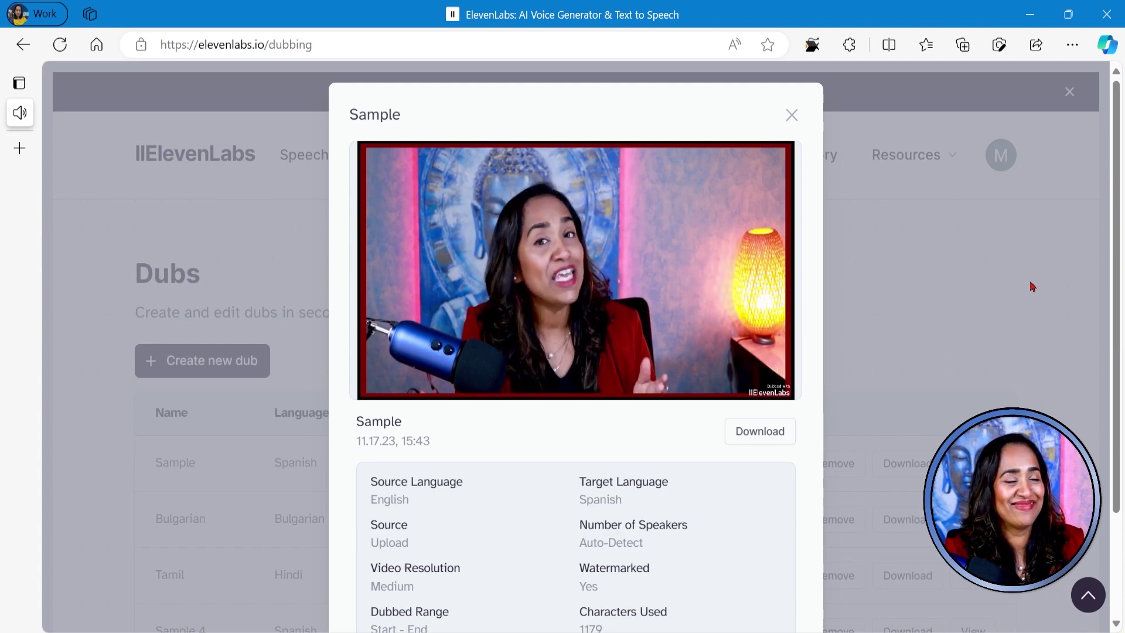
left_click(373, 361)
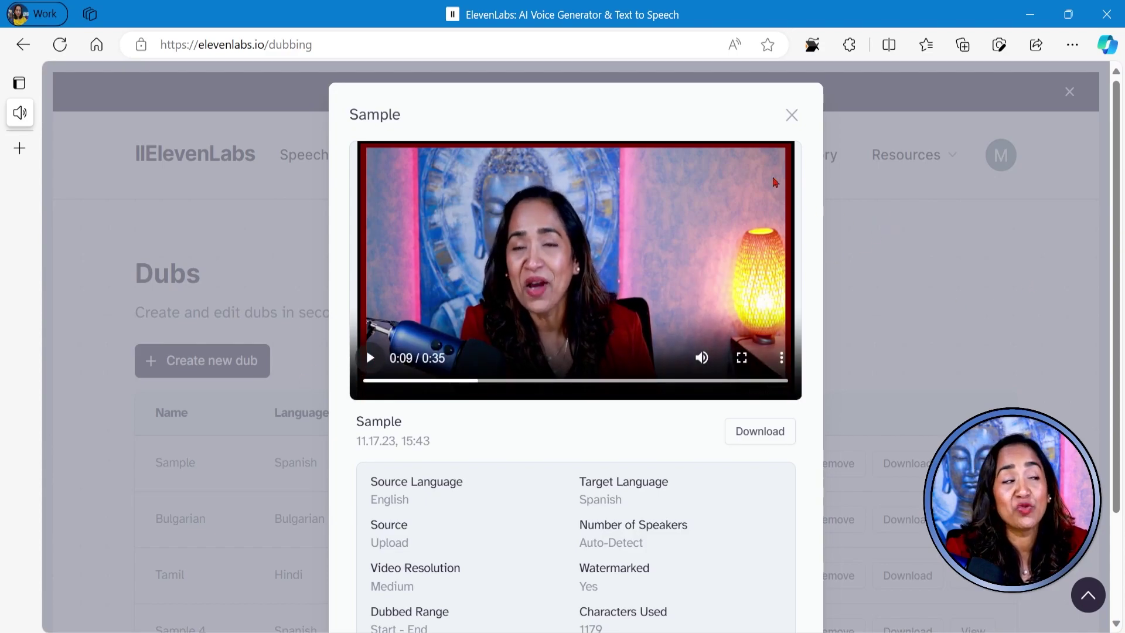
left_click(791, 115)
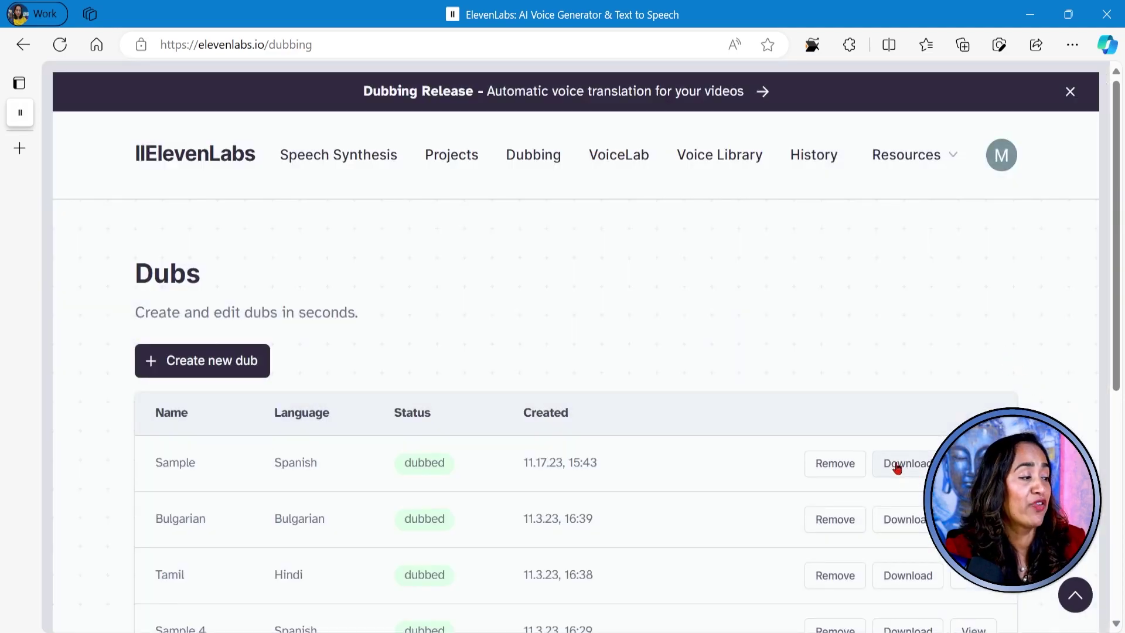